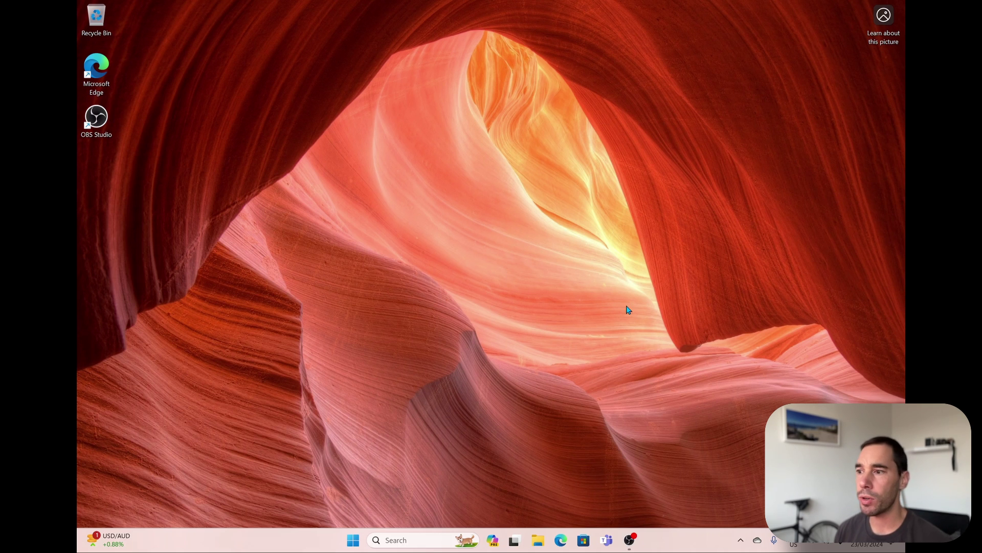
Search the Microsoft Store for powertoys and try installing Microsoft PowerToys
{"action": "key", "text": "super"}
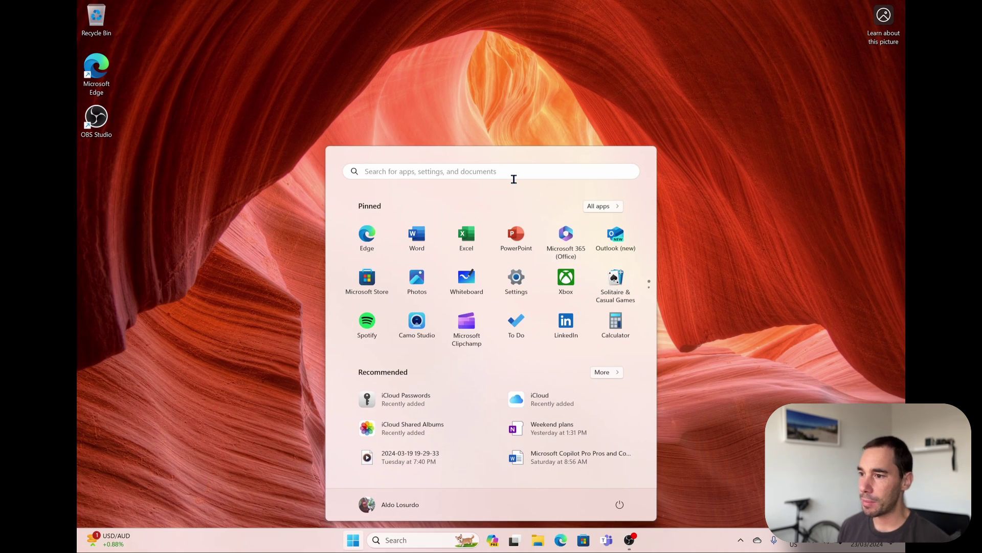
{"action": "left_click", "coordinate": [379, 279]}
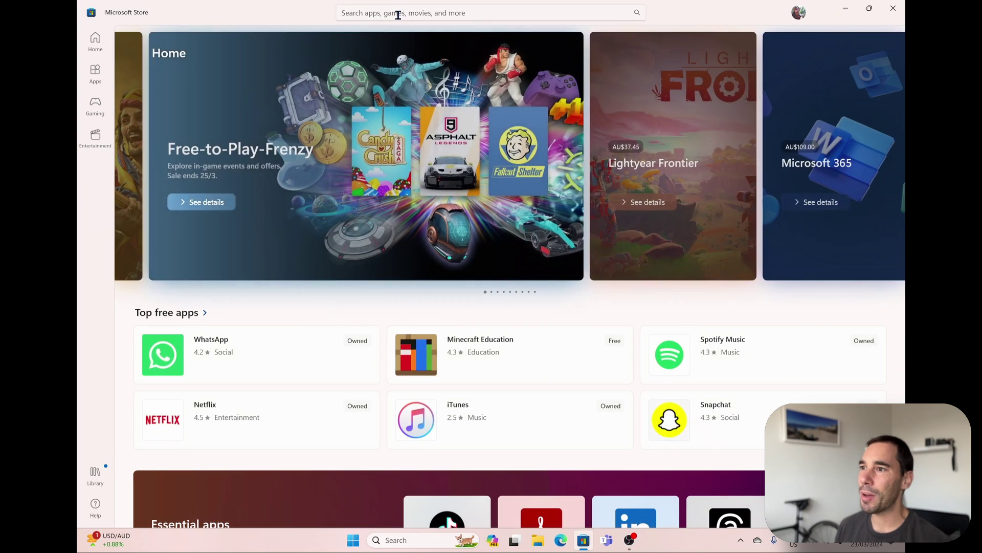
{"action": "left_click", "coordinate": [398, 14]}
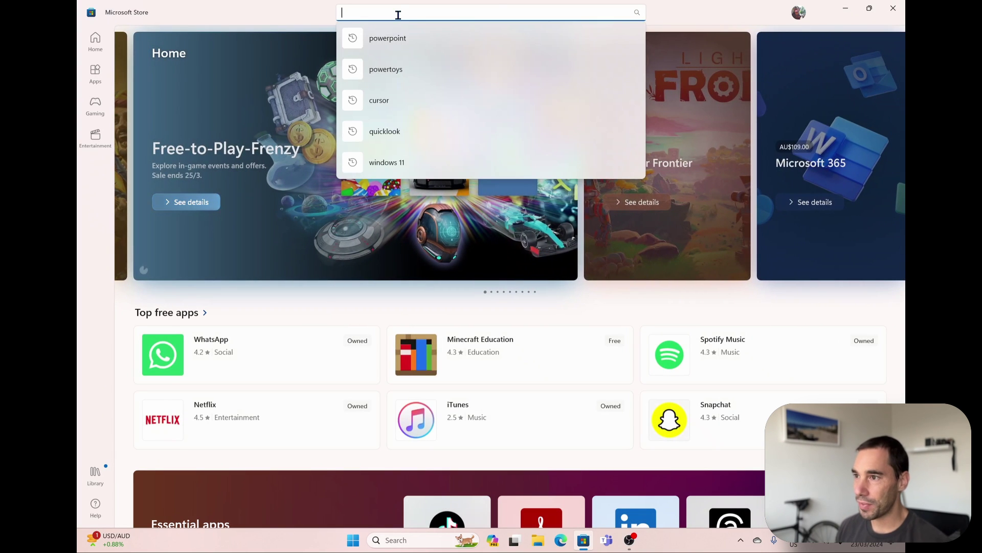
{"action": "left_click", "coordinate": [410, 77]}
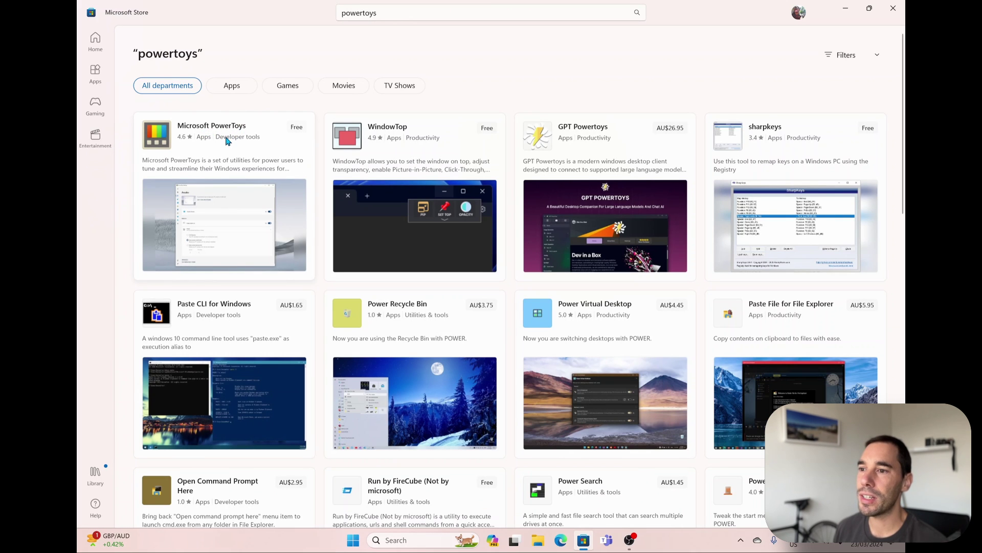
{"action": "left_click", "coordinate": [232, 140]}
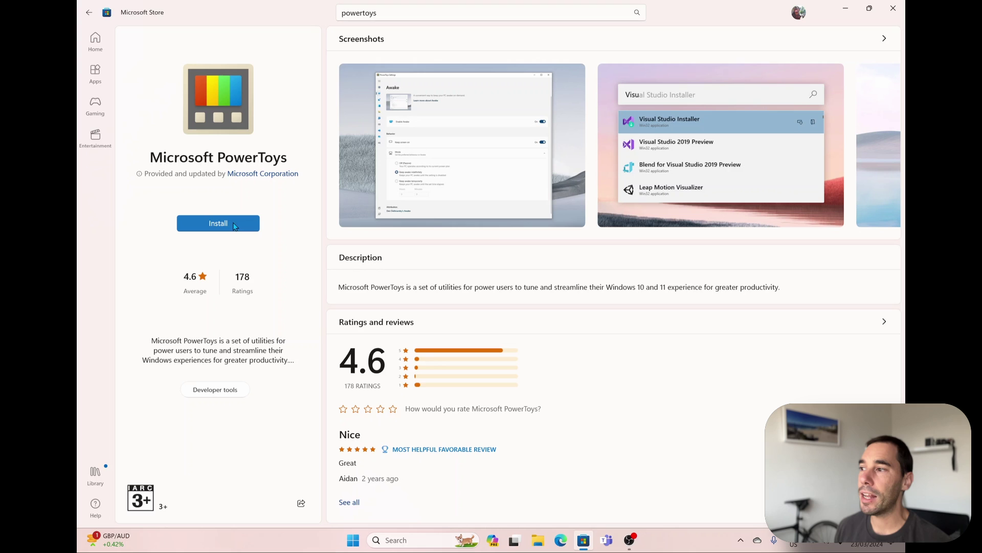
{"action": "left_click", "coordinate": [234, 224]}
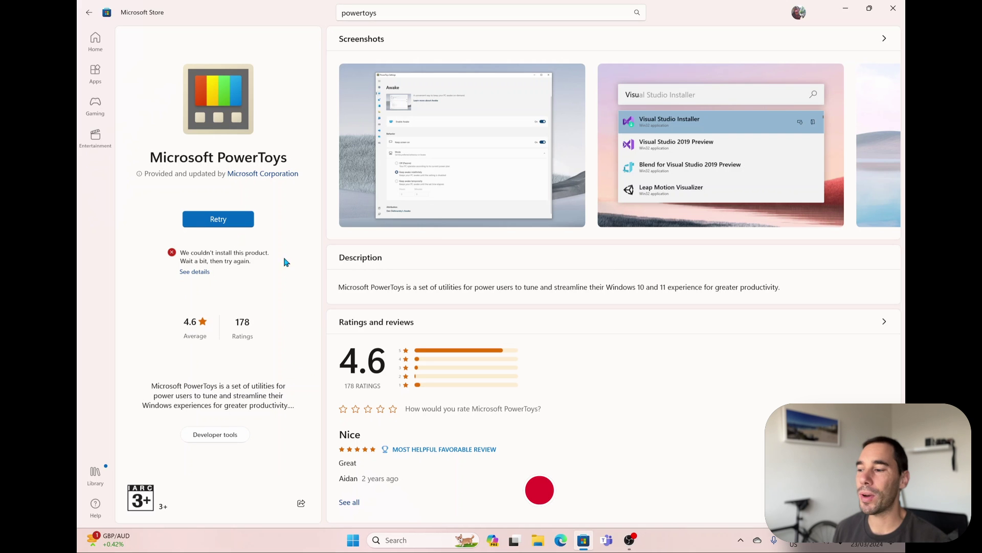
Run a web search for powertoys in Edge
{"action": "left_click", "coordinate": [562, 544]}
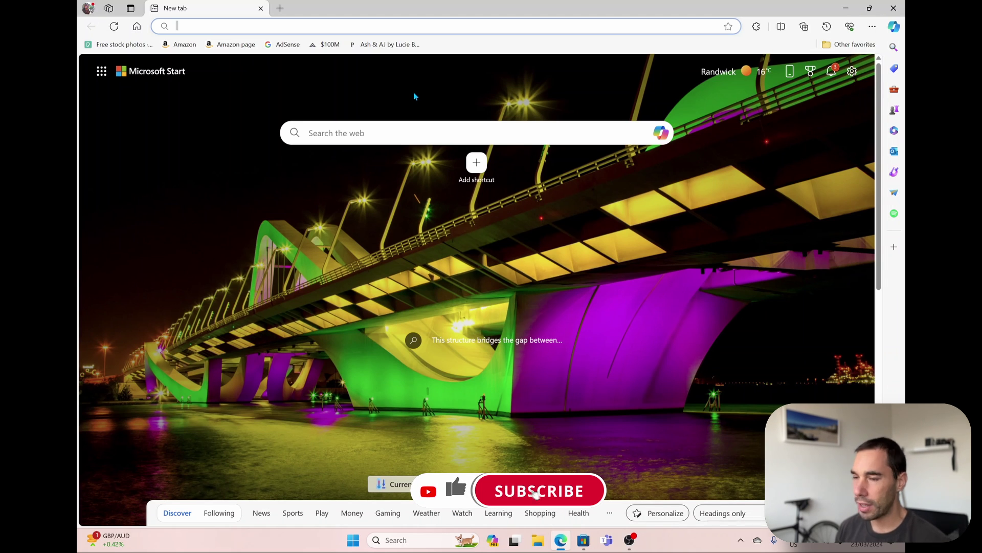
{"action": "key", "text": "ctrl+l"}
{"action": "type", "text": "powertoys"}
{"action": "key", "text": "Return"}
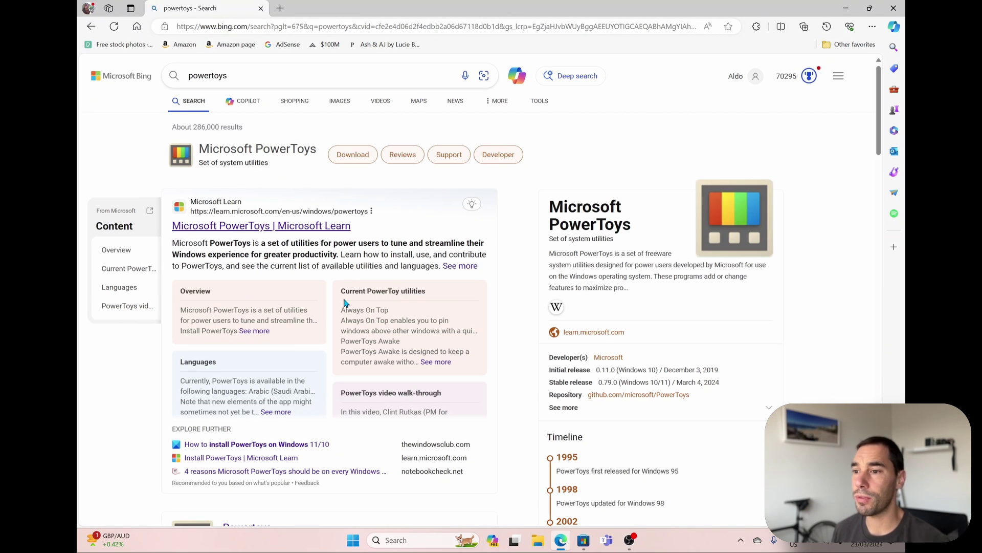
Open the Microsoft Learn Installing PowerToys article at its GitHub executable section
{"action": "left_click", "coordinate": [258, 231]}
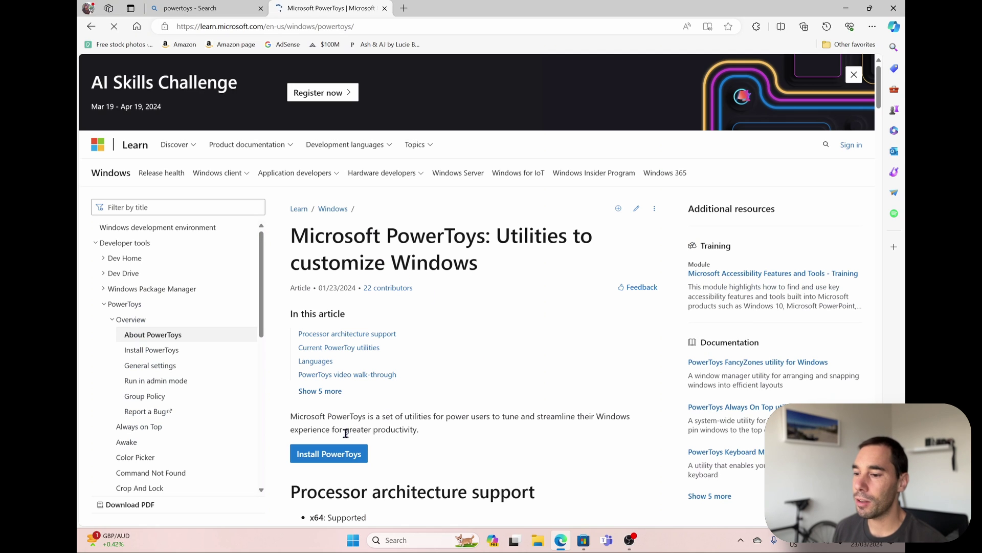
{"action": "scroll", "coordinate": [328, 453], "scroll_direction": "down", "scroll_amount": 3}
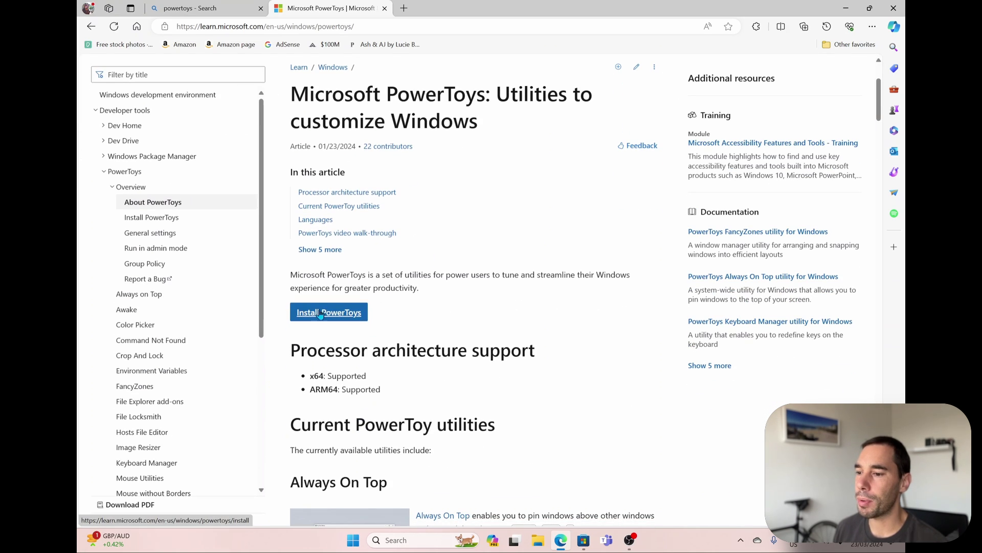
{"action": "left_click", "coordinate": [332, 312]}
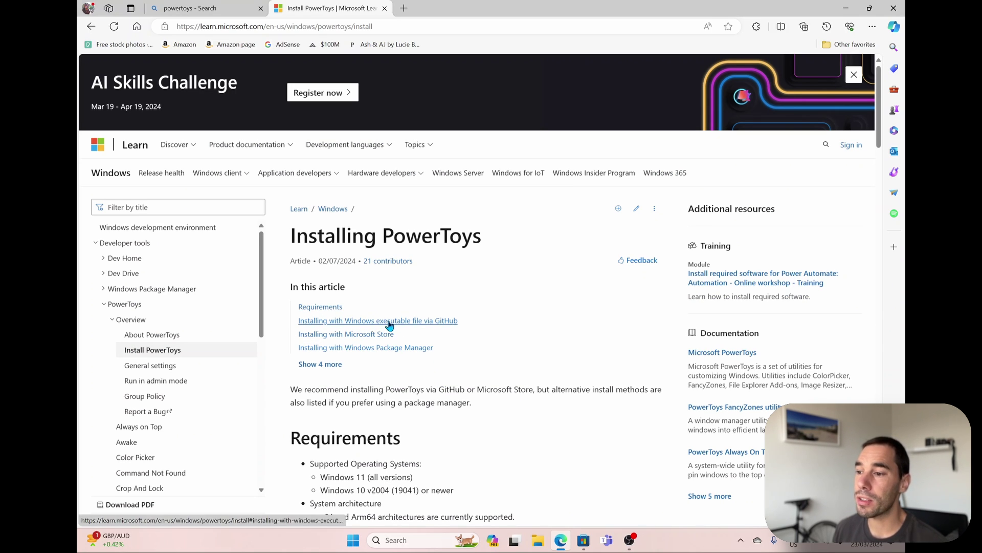
{"action": "left_click", "coordinate": [433, 324]}
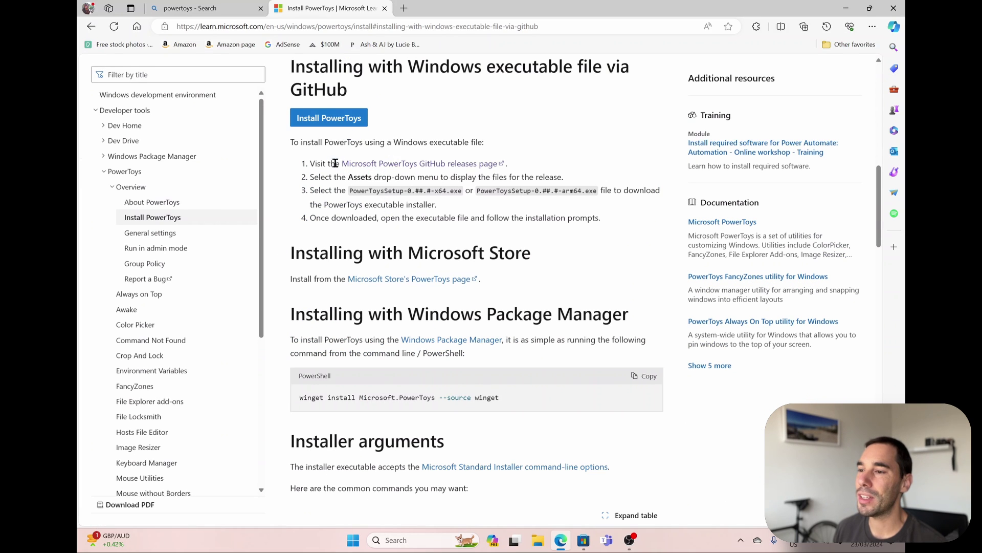
{"action": "left_click_drag", "start_coordinate": [314, 164], "coordinate": [507, 165]}
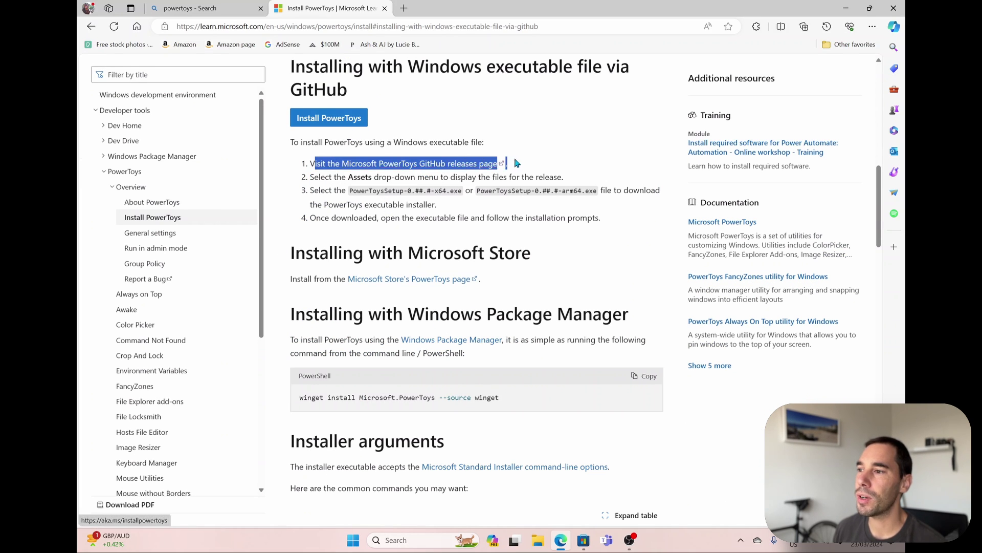
Open the v0.79.0 GitHub release and locate the Machine wide - x64 installer
{"action": "left_click", "coordinate": [449, 171]}
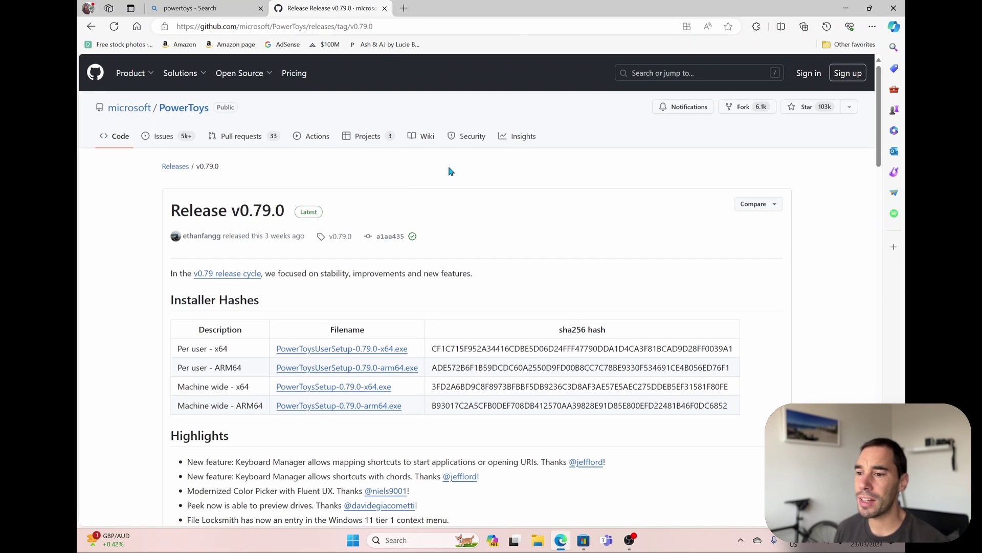
{"action": "scroll", "coordinate": [499, 291], "scroll_direction": "down", "scroll_amount": 1}
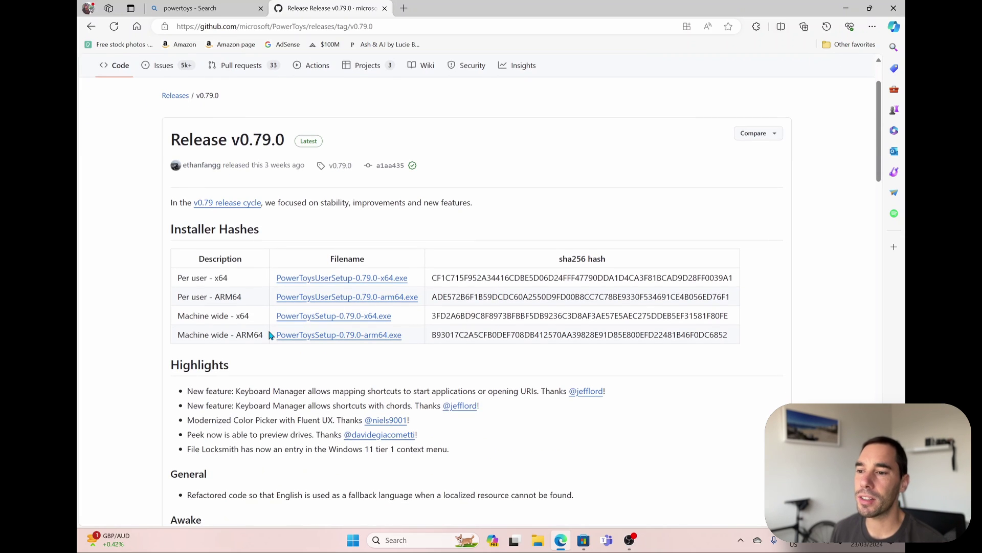
{"action": "left_click_drag", "start_coordinate": [180, 276], "coordinate": [229, 281]}
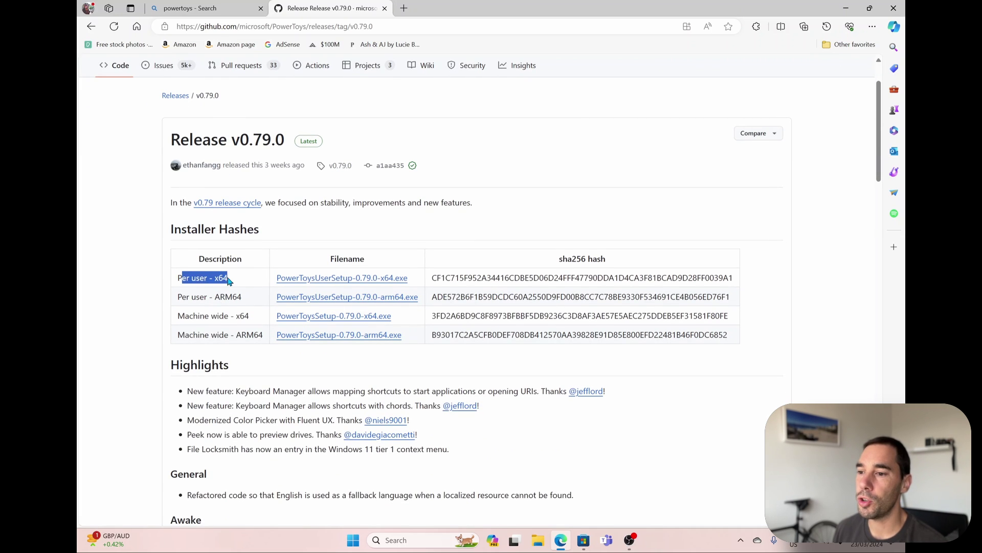
{"action": "left_click", "coordinate": [229, 301]}
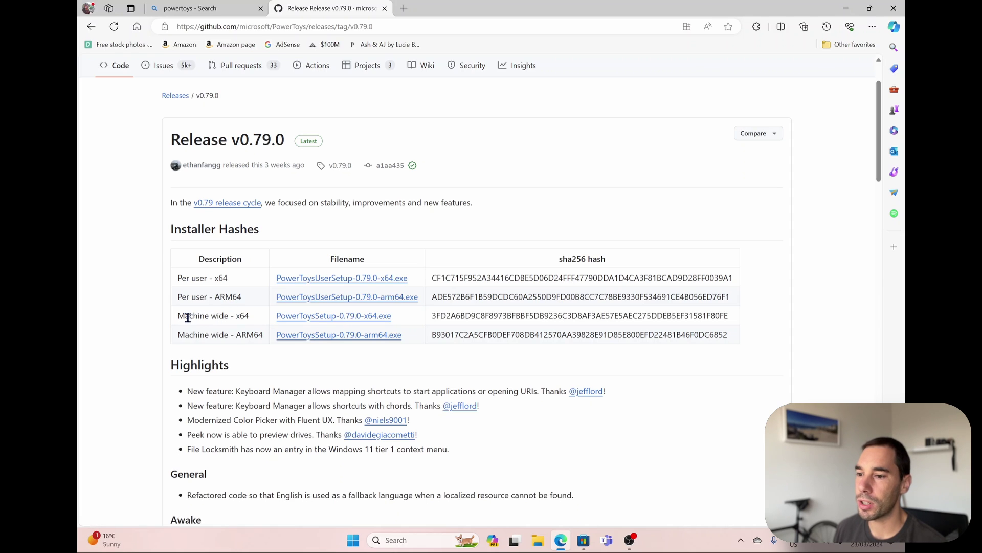
{"action": "left_click_drag", "start_coordinate": [190, 315], "coordinate": [569, 315]}
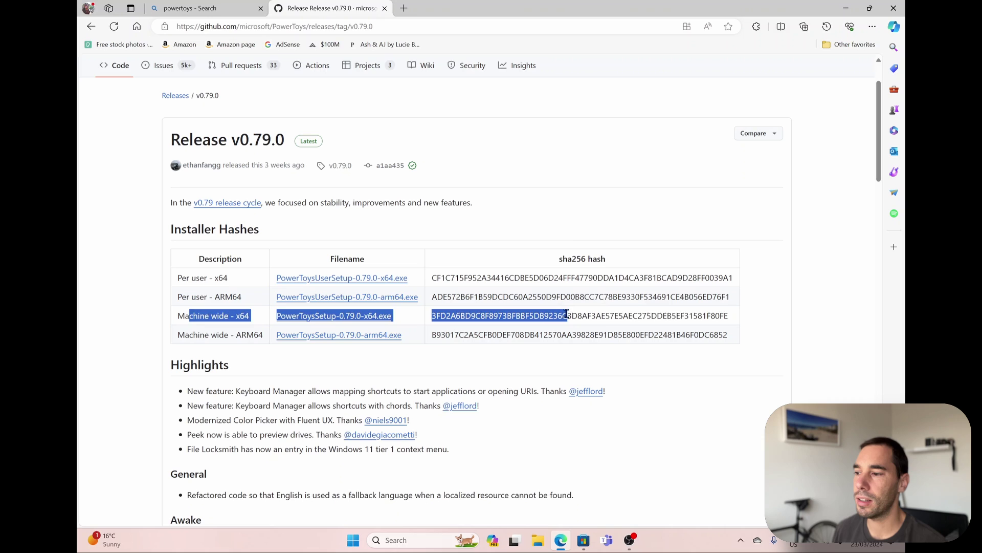
Download PowerToysSetup-0.79.0-x64.exe and open it from Edge's Downloads panel
{"action": "left_click", "coordinate": [567, 315]}
{"action": "left_click", "coordinate": [344, 317]}
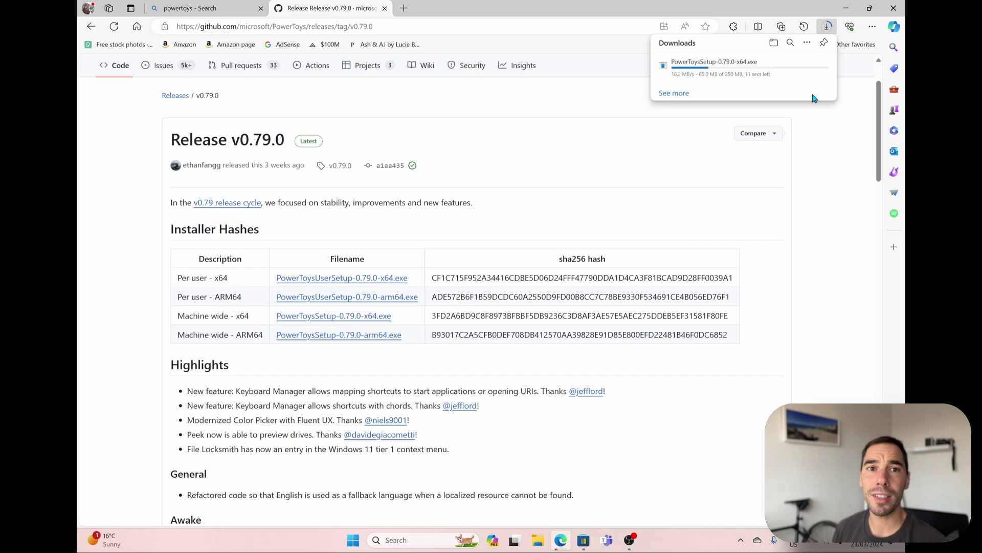
{"action": "left_click", "coordinate": [692, 72]}
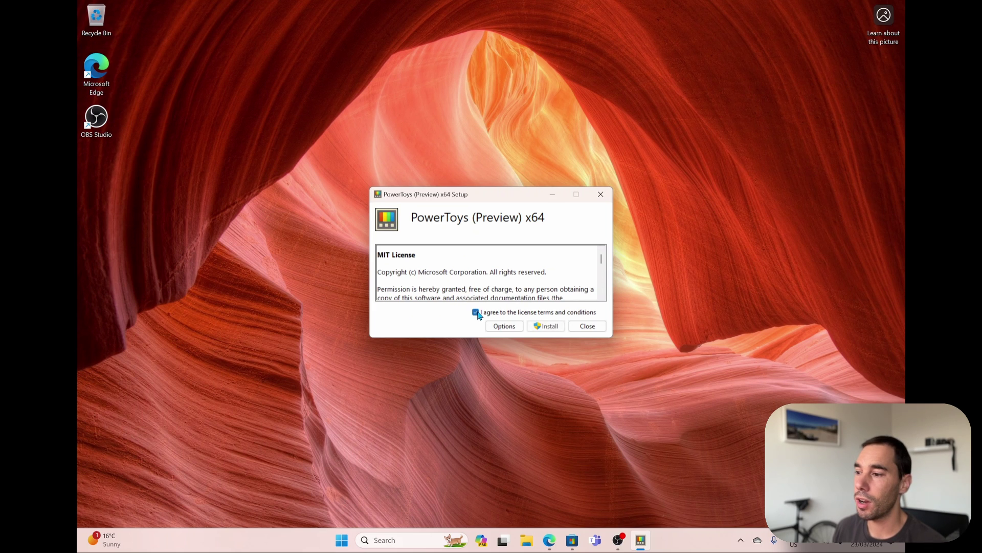
Install PowerToys (Preview) x64 and close the setup once it completes
{"action": "left_click", "coordinate": [544, 329]}
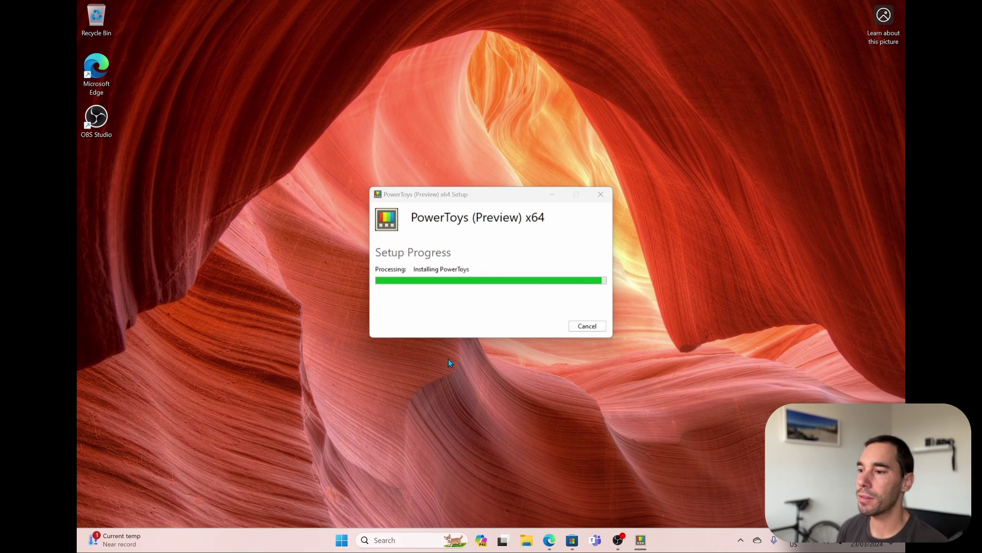
{"action": "left_click", "coordinate": [587, 327]}
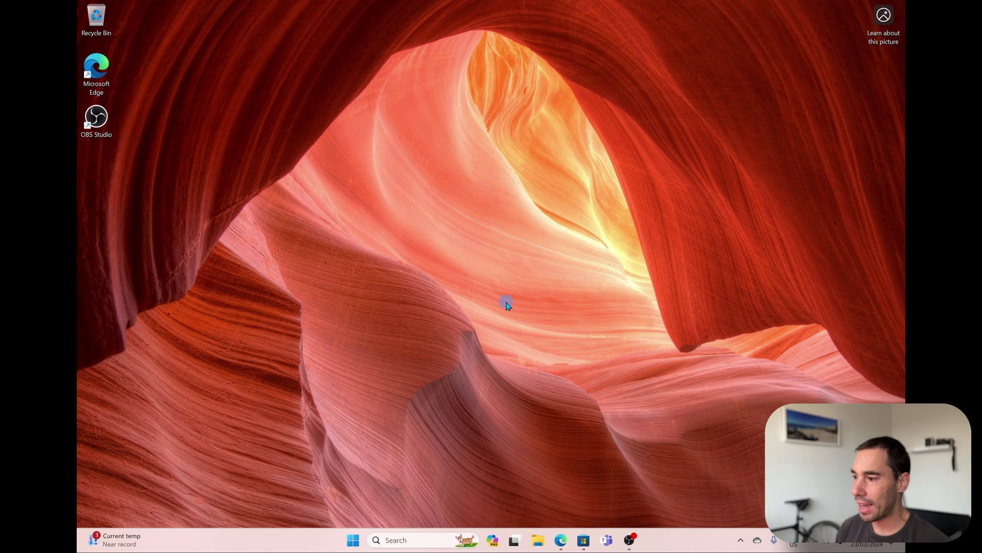
Open PowerToys Settings from the system tray and switch Keyboard Manager on
{"action": "key", "text": "super"}
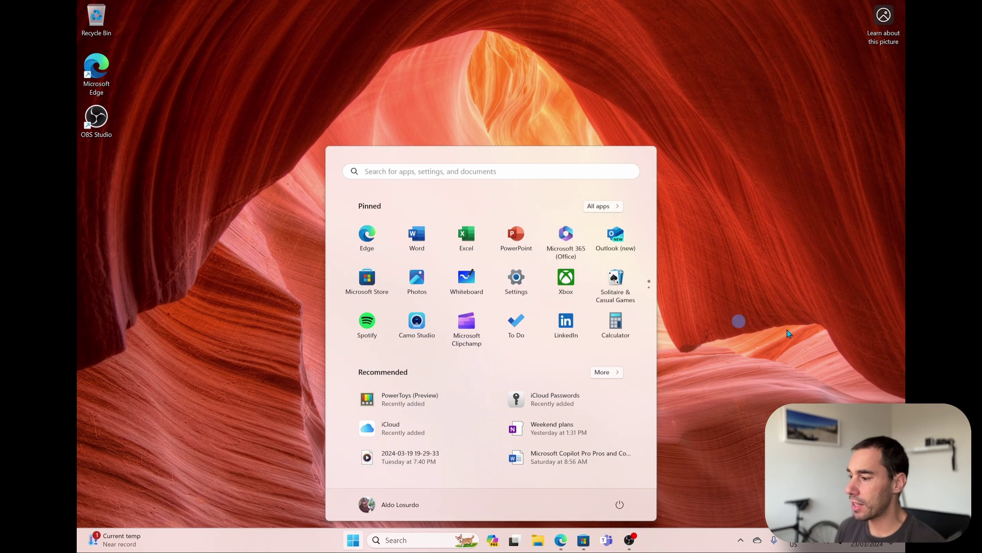
{"action": "left_click", "coordinate": [717, 355]}
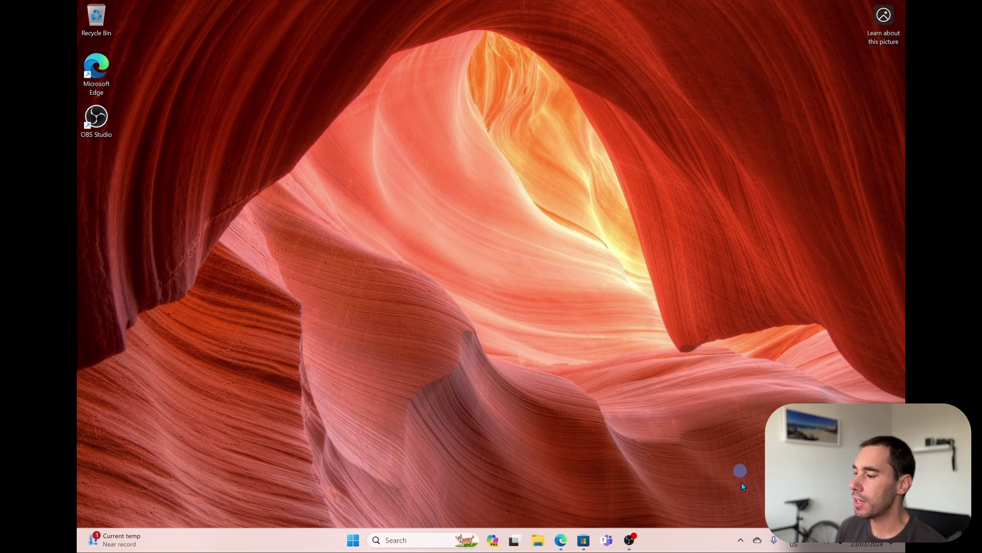
{"action": "left_click", "coordinate": [741, 543]}
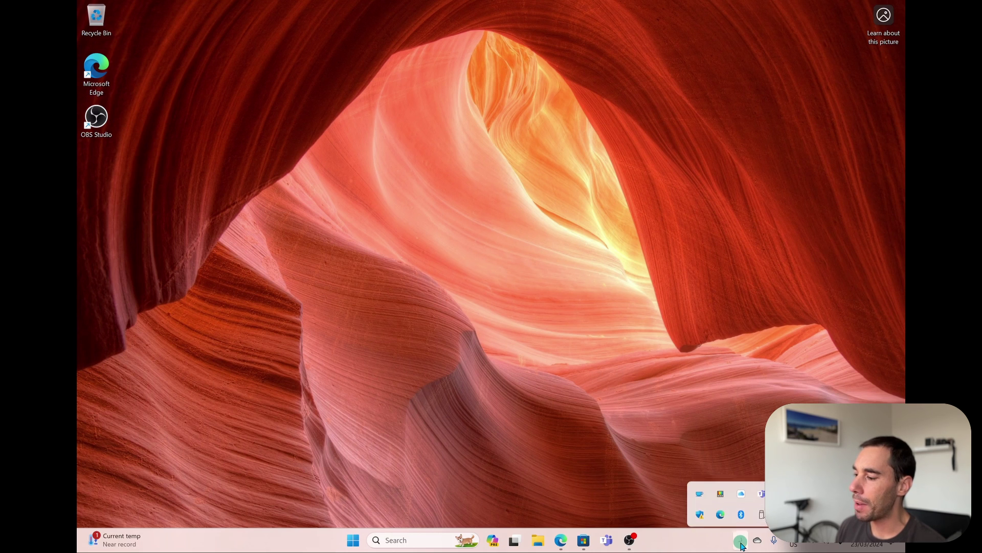
{"action": "left_click", "coordinate": [722, 489]}
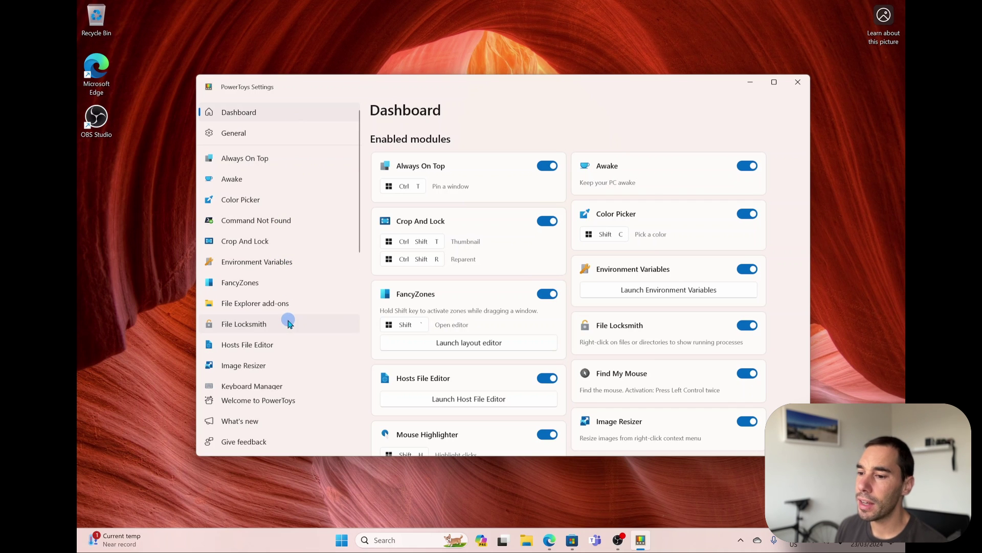
{"action": "left_click", "coordinate": [280, 388]}
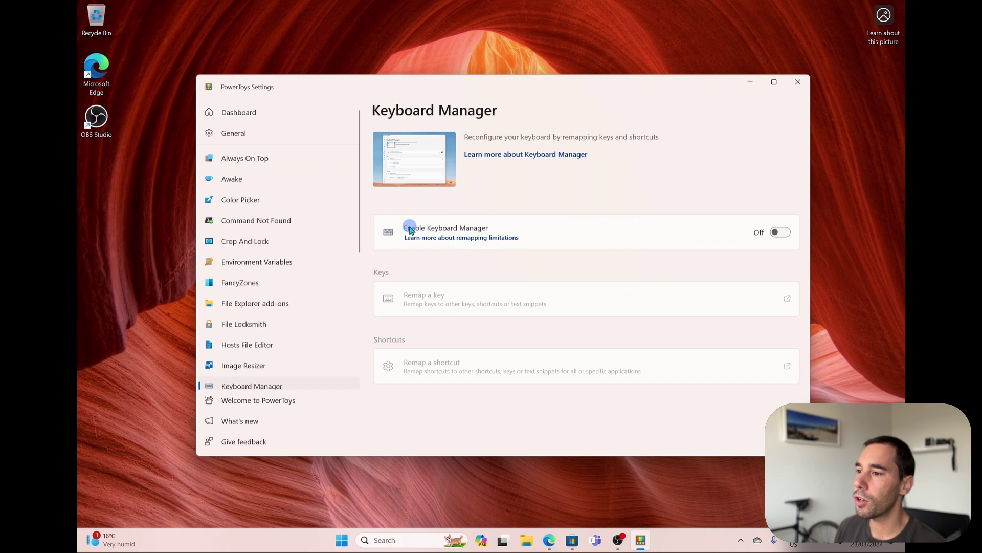
{"action": "left_click", "coordinate": [781, 233]}
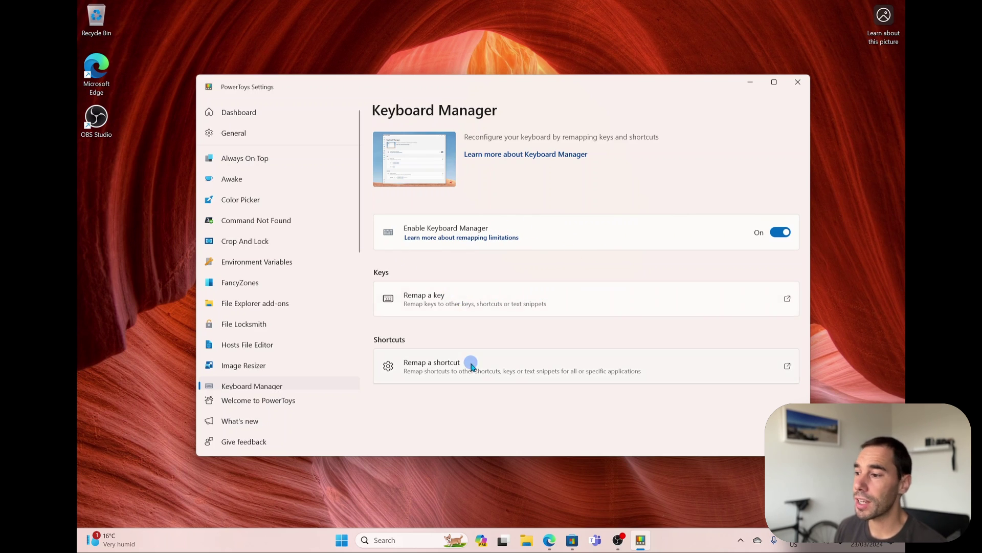
Add a key remapping row with Ctrl (Right) as the source key
{"action": "left_click", "coordinate": [468, 304]}
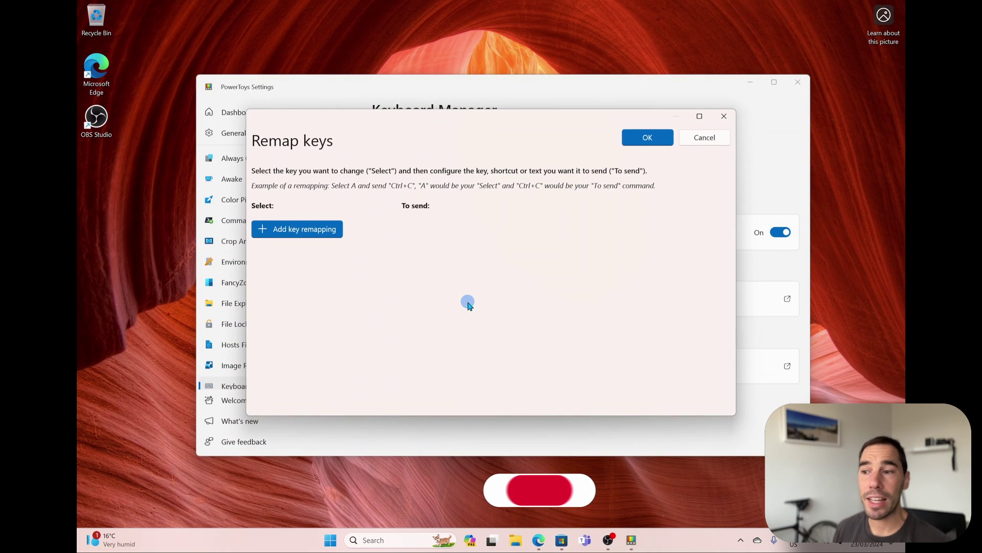
{"action": "left_click", "coordinate": [301, 230]}
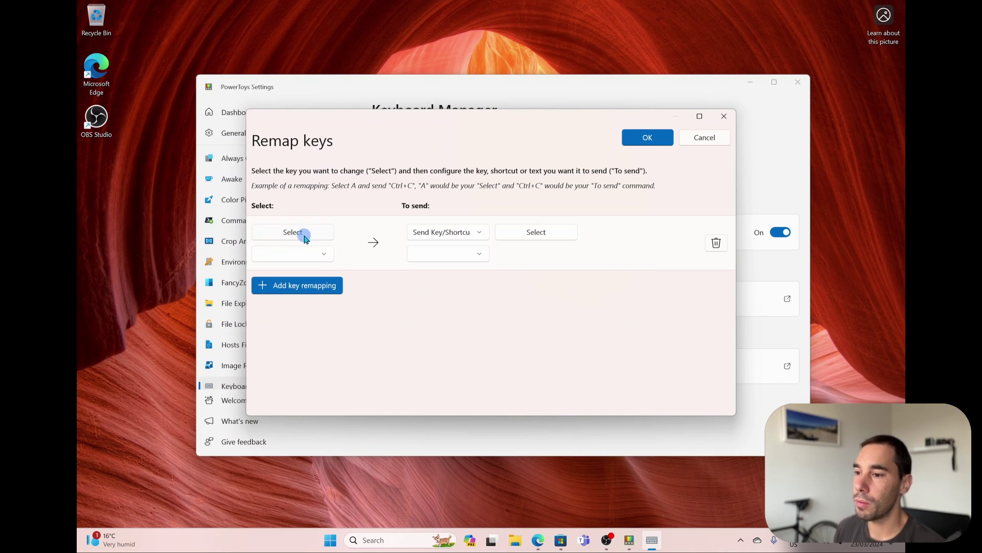
{"action": "left_click", "coordinate": [304, 229]}
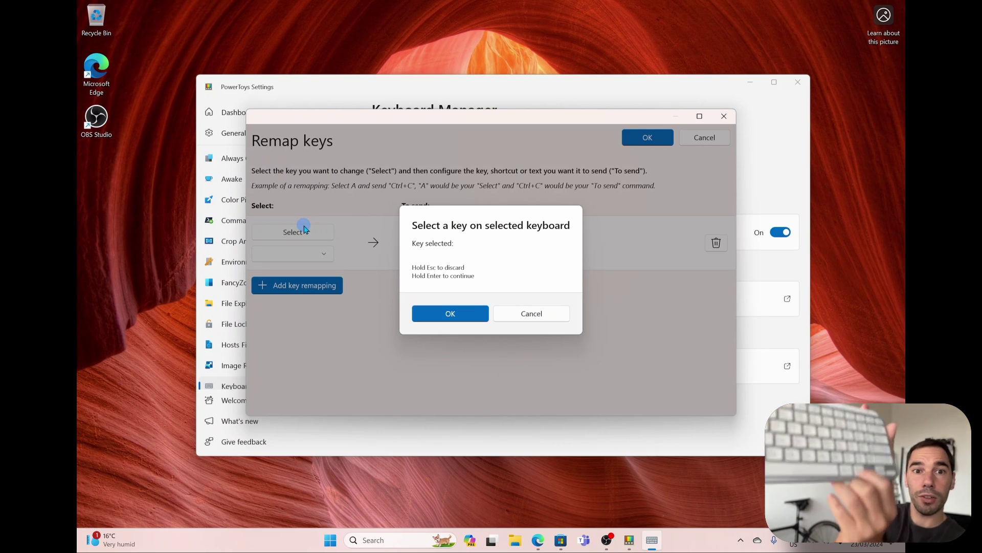
{"action": "key", "text": "Control_R"}
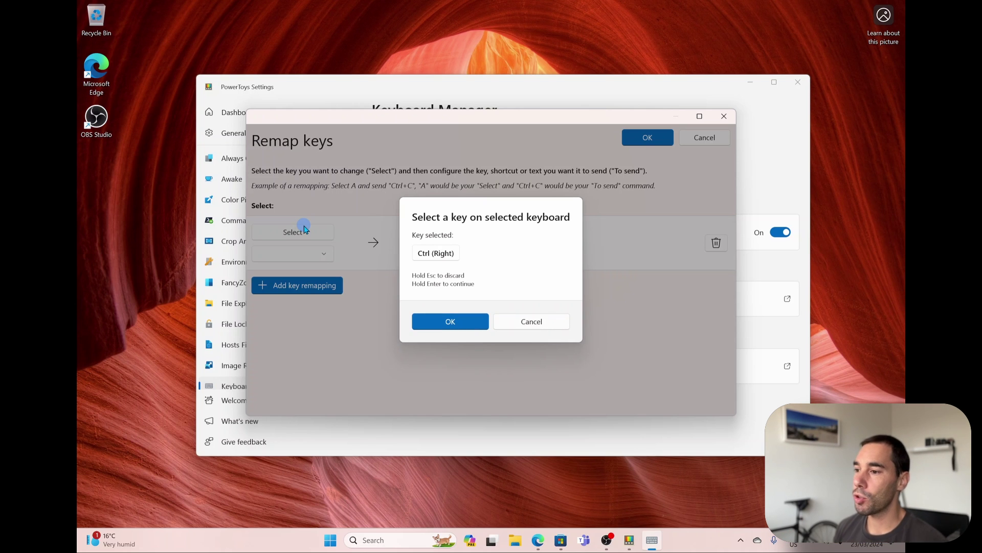
{"action": "left_click", "coordinate": [468, 321]}
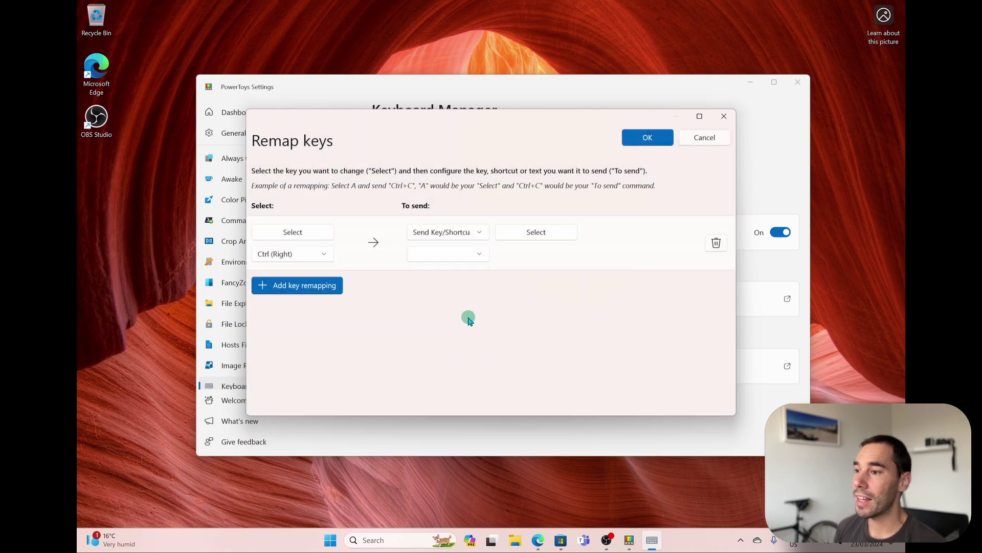
Set the output to Win (Left) + C and save, accepting the warning
{"action": "left_click", "coordinate": [515, 231]}
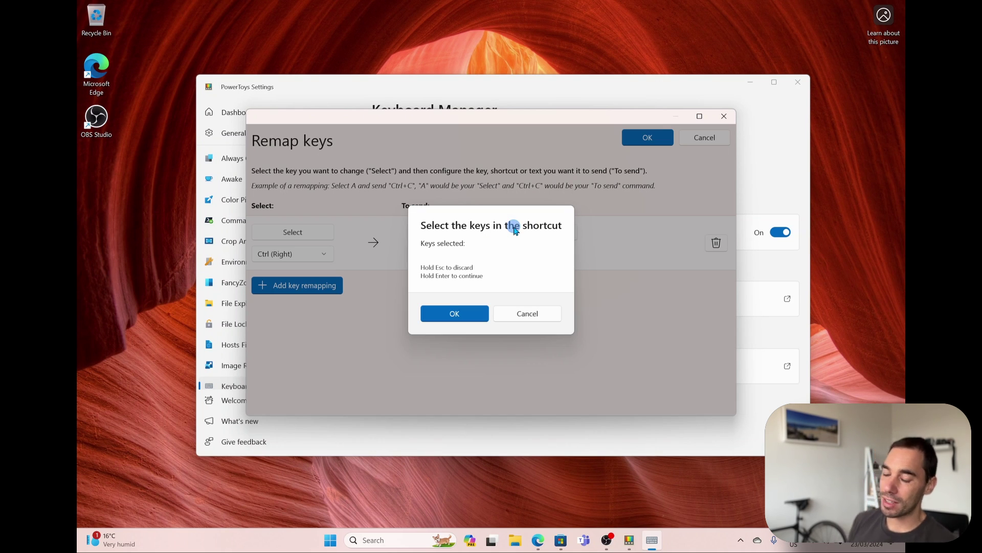
{"action": "key", "text": "super+c"}
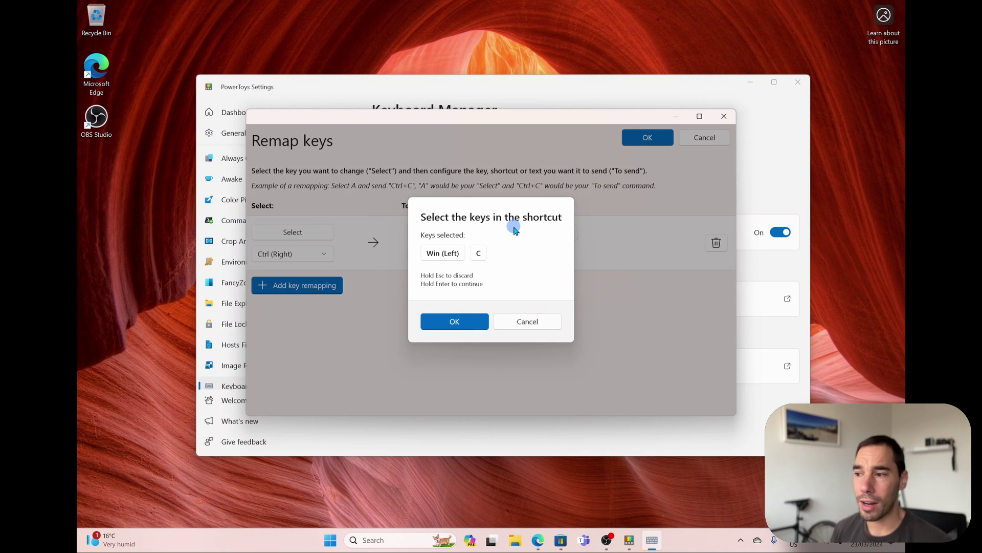
{"action": "left_click", "coordinate": [471, 326]}
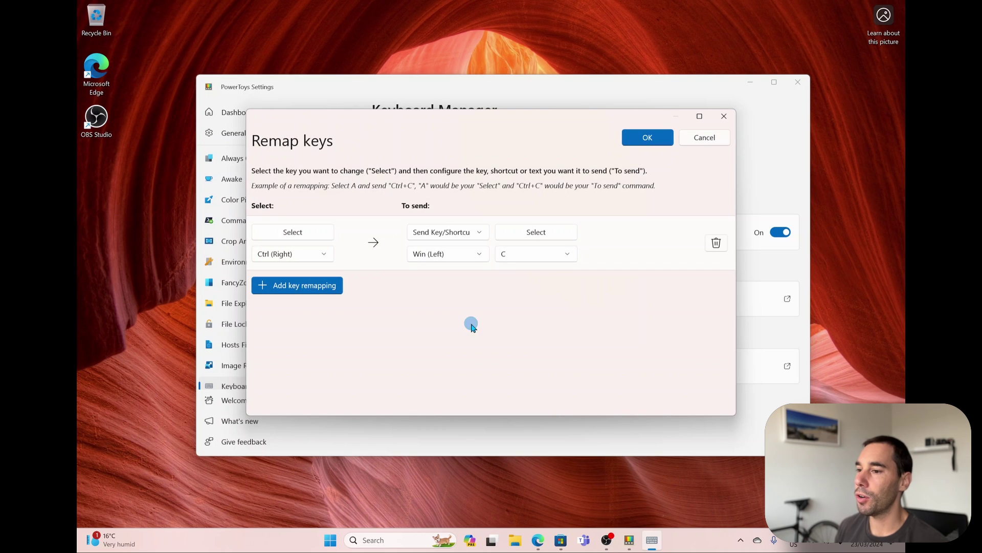
{"action": "left_click", "coordinate": [658, 138]}
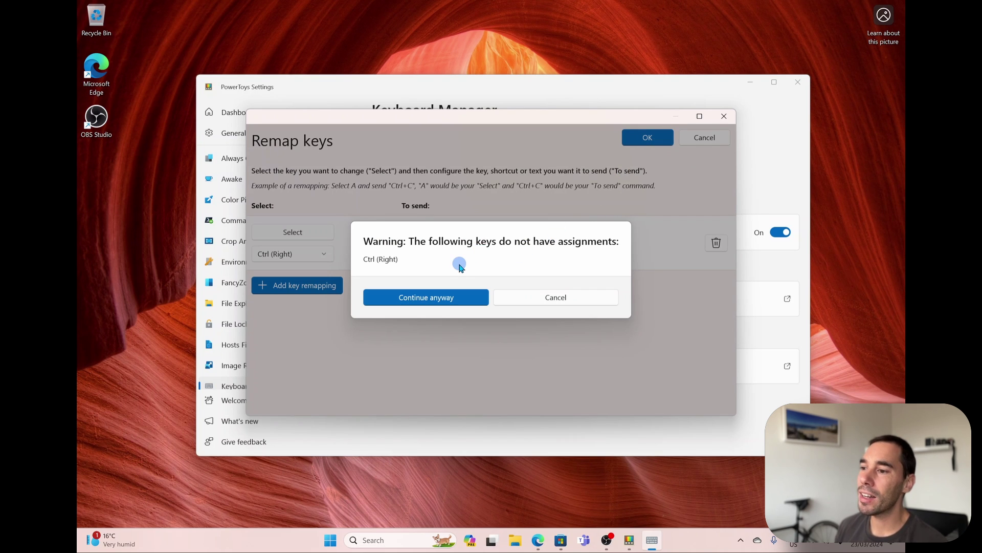
{"action": "left_click", "coordinate": [442, 298]}
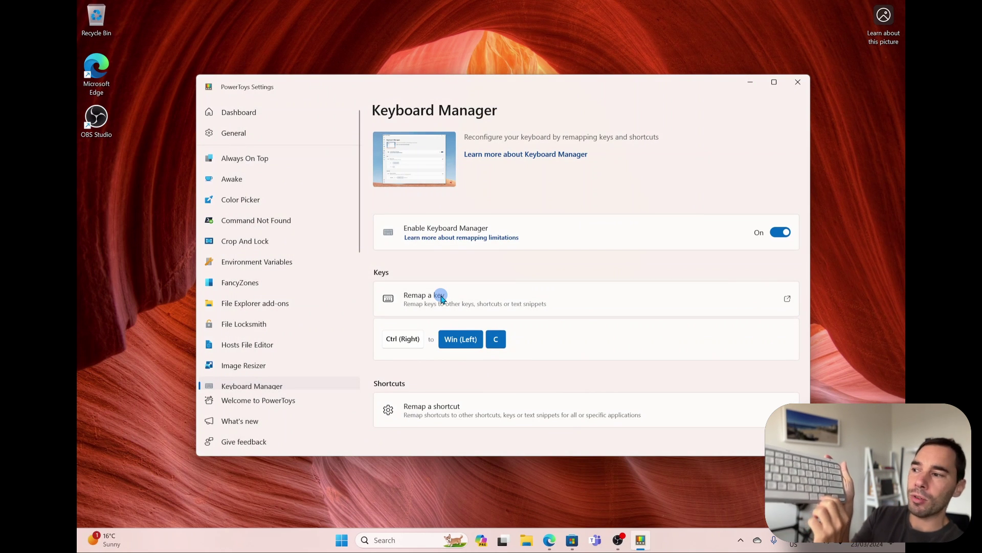
Press Right Ctrl to open Copilot, then close and reopen it to confirm the remap
{"action": "key", "text": "Control_R"}
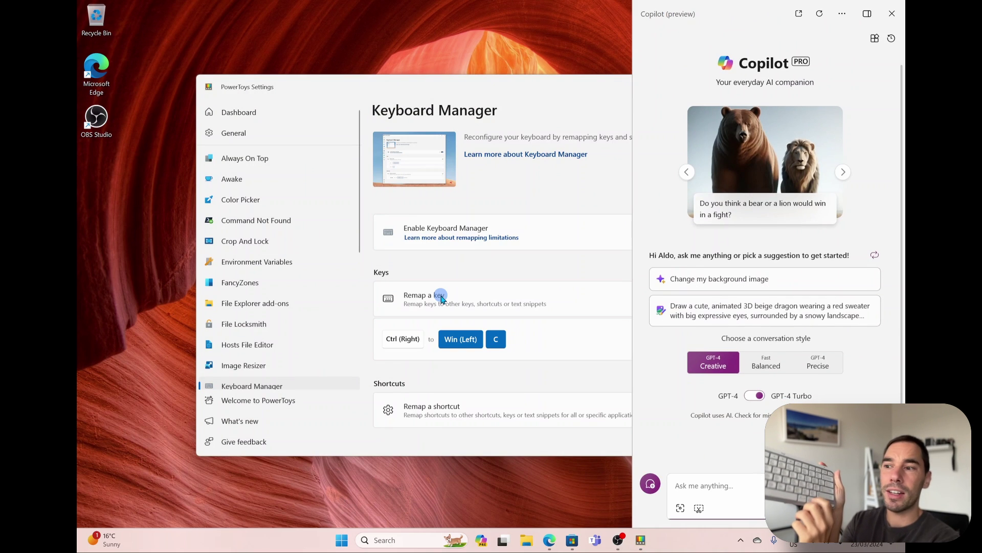
{"action": "key", "text": "Control_R"}
{"action": "key", "text": "Control_R"}
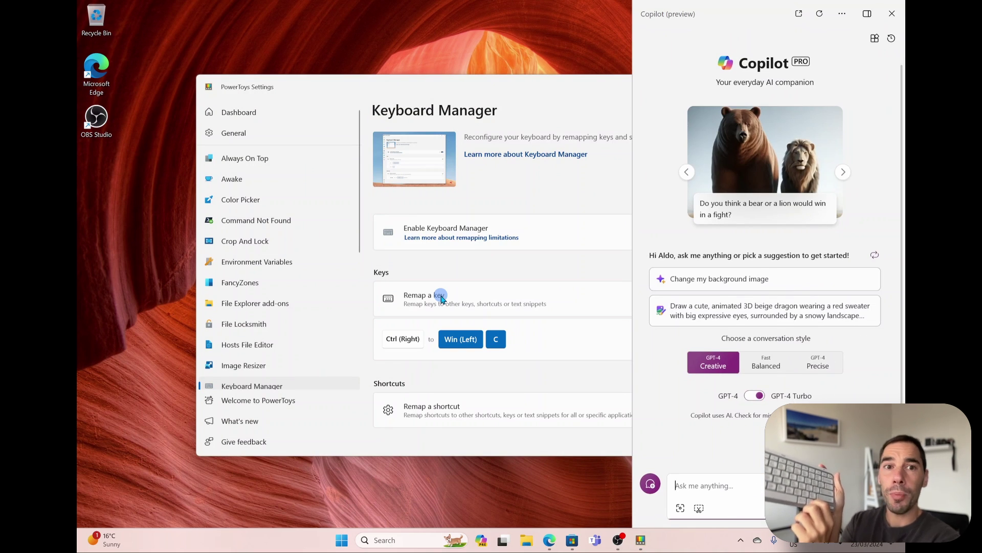
{"action": "key", "text": "Control_R"}
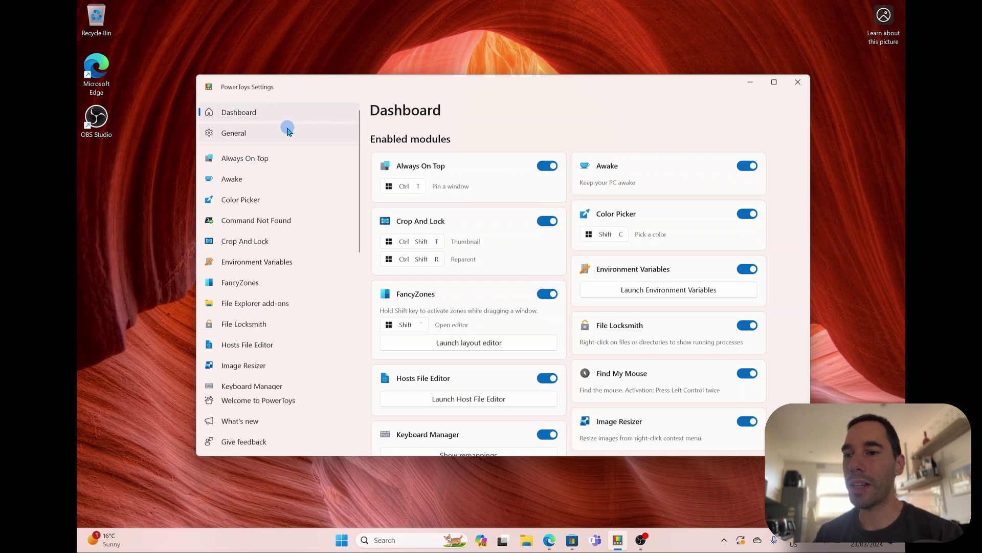
On the General page, leave Run at startup switched On
{"action": "left_click", "coordinate": [246, 133]}
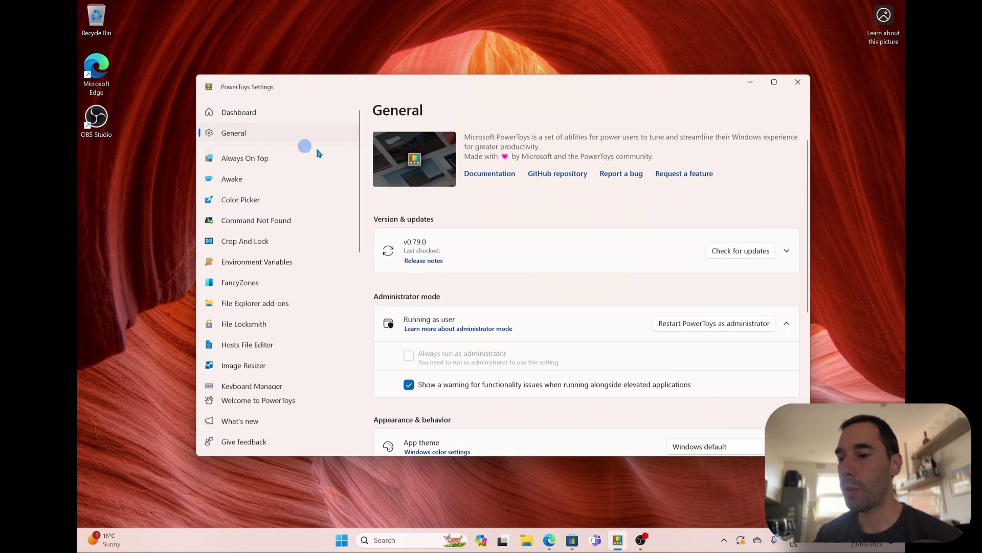
{"action": "scroll", "coordinate": [504, 248], "scroll_direction": "down", "scroll_amount": 5}
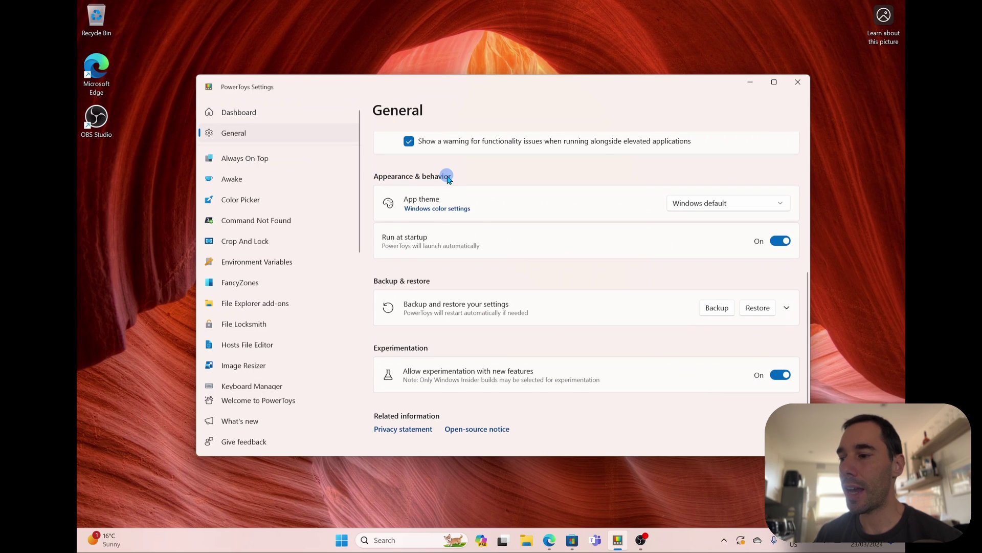
{"action": "left_click", "coordinate": [785, 245]}
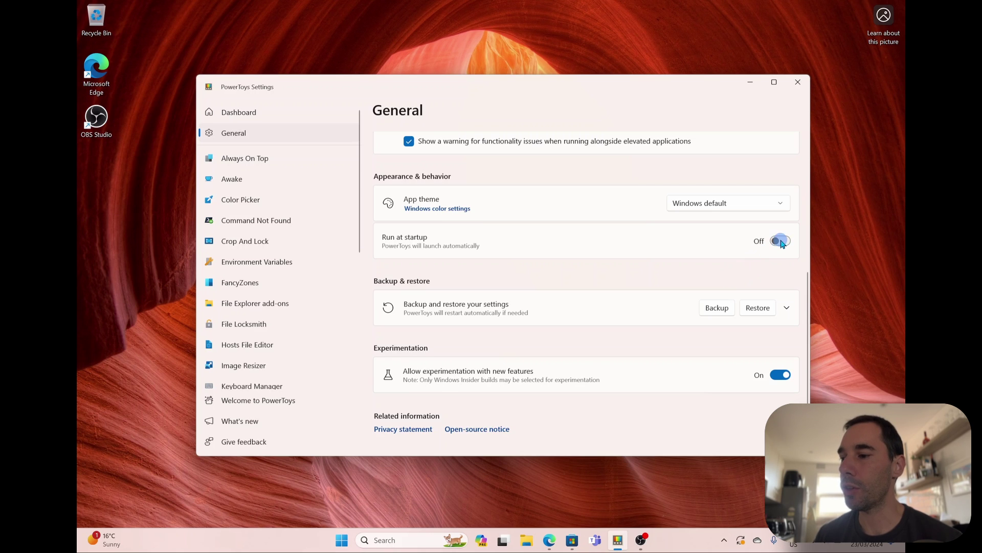
{"action": "left_click", "coordinate": [782, 243]}
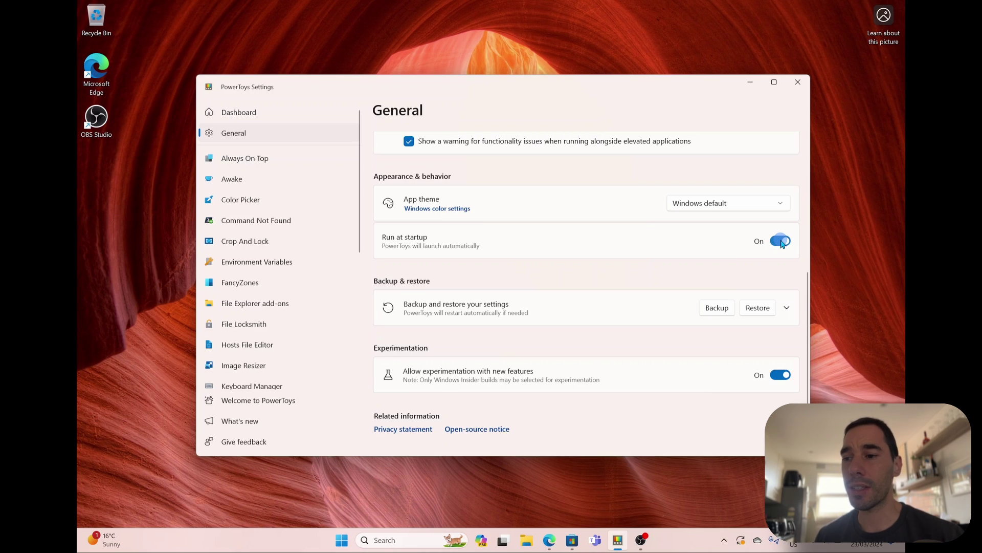